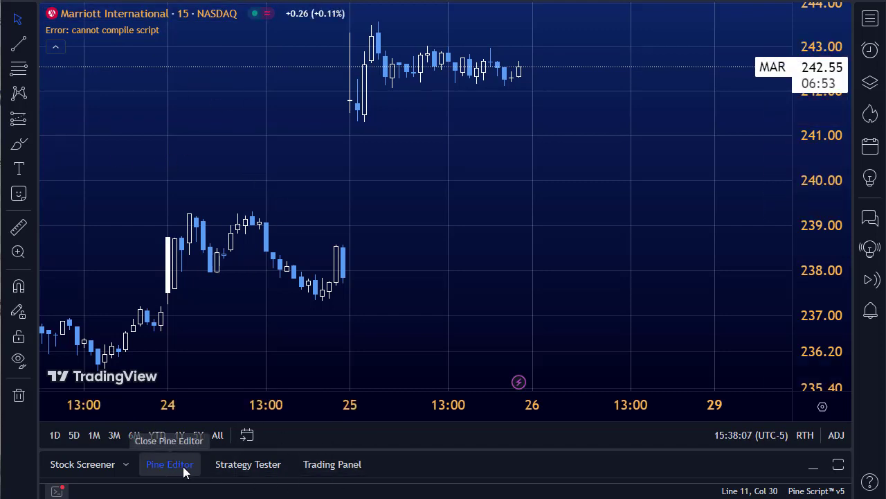
- Try exporting BATS:MAR 15-minute chart data to CSV with UNIX timestamps
click(248, 464)
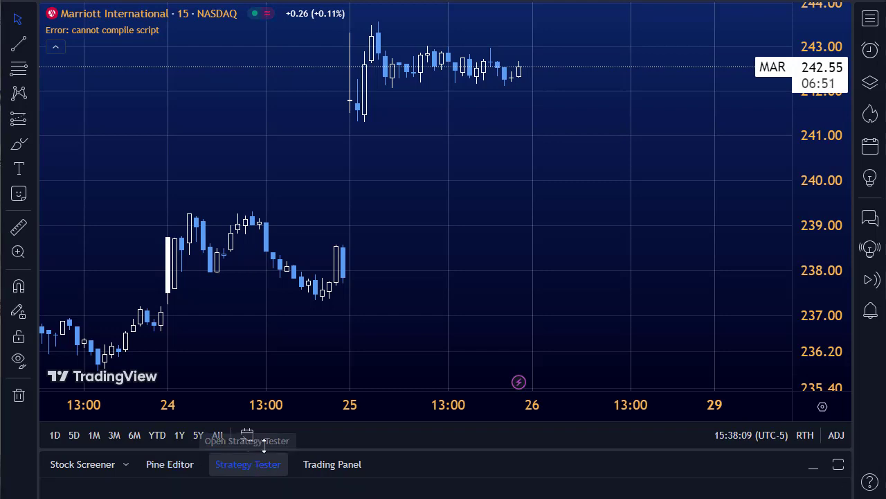
click(190, 465)
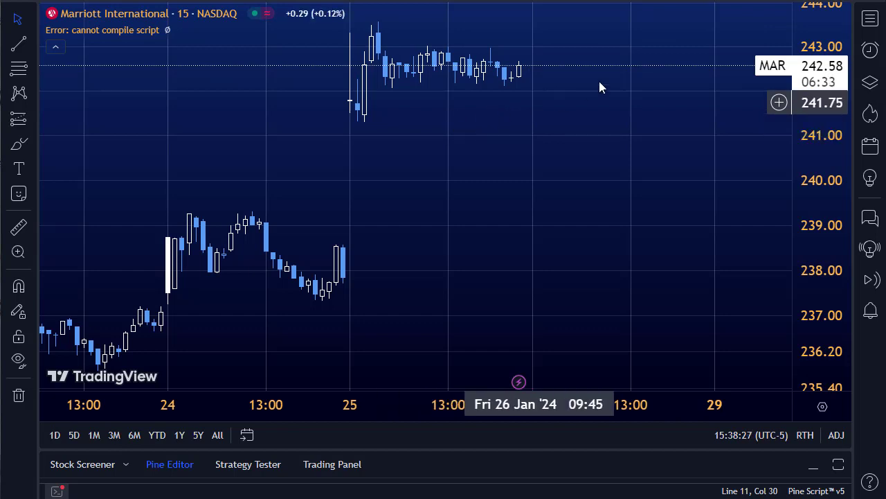
click(719, 2)
click(719, 2)
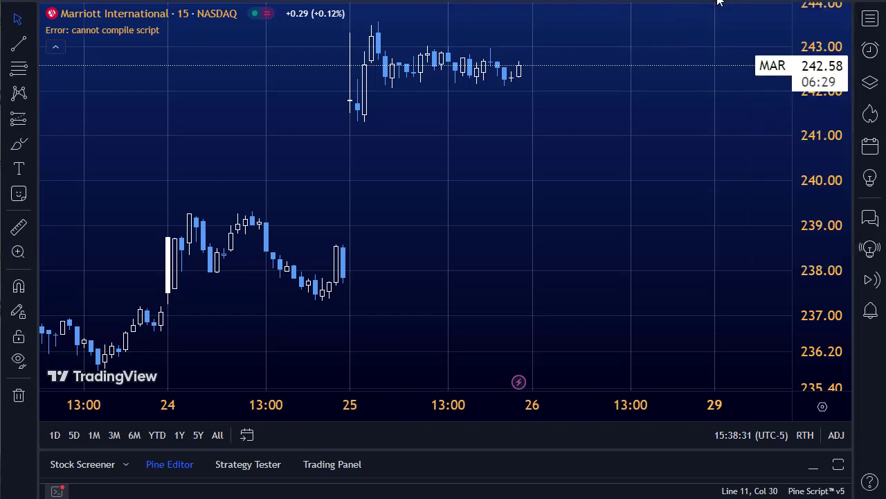
click(719, 2)
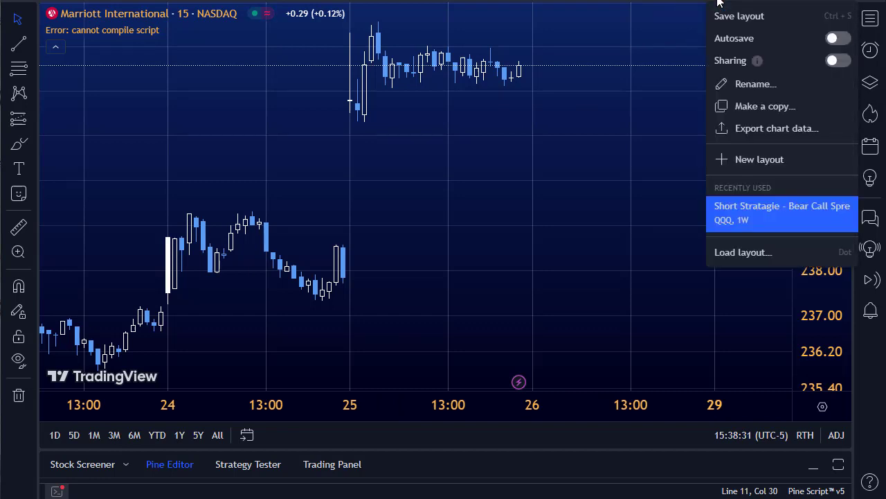
click(773, 131)
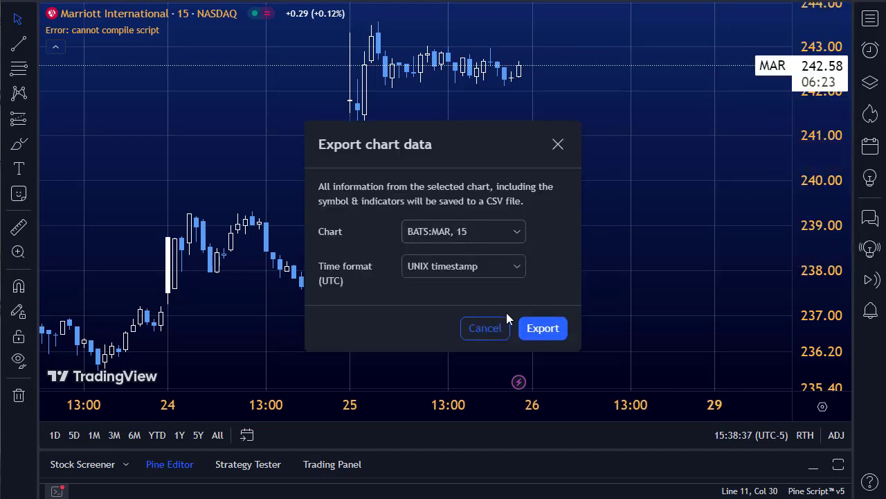
click(554, 333)
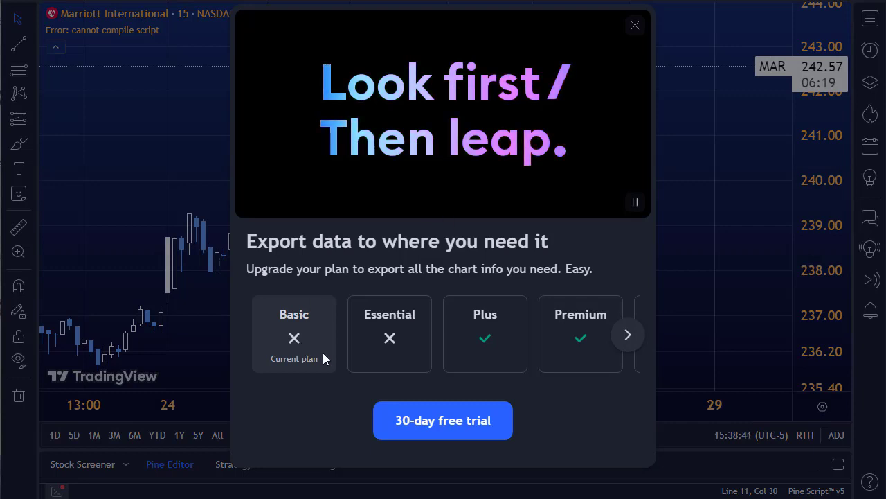
- Dismiss the upgrade prompt and scroll through the top of the 'Tet' SMA script
click(637, 26)
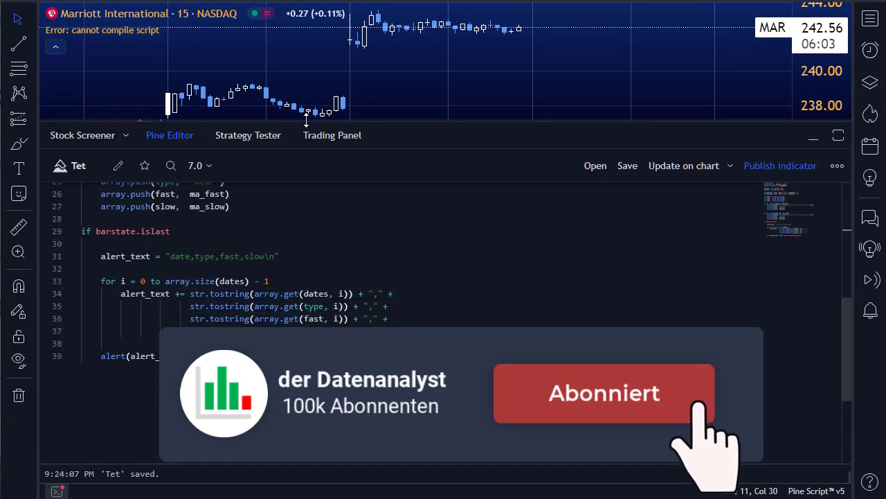
scroll(275, 295, up, 3)
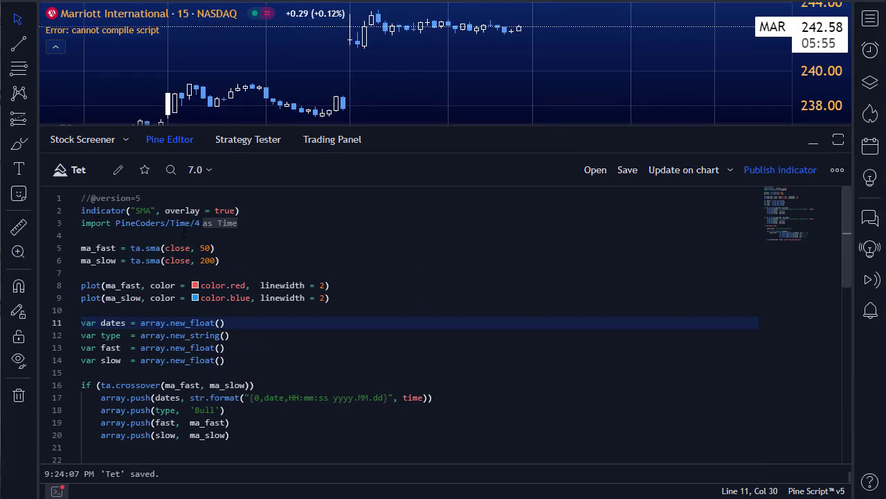
scroll(186, 237, down, 3)
scroll(187, 252, down, 2)
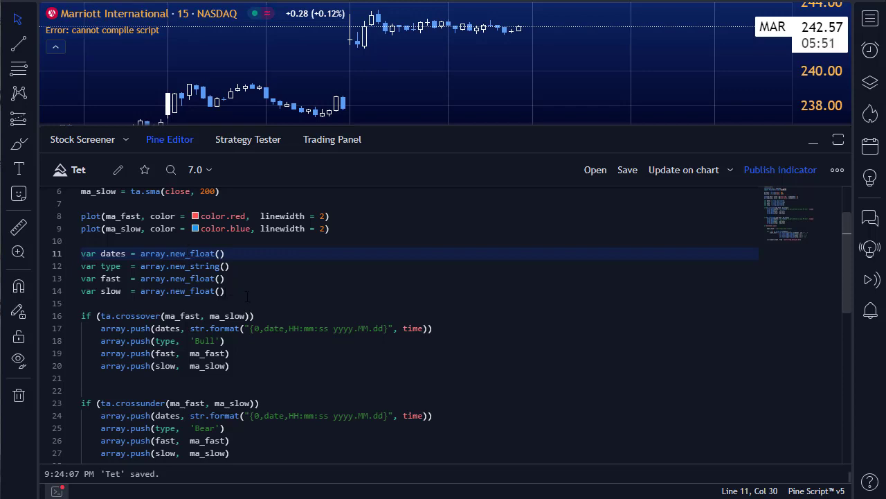
scroll(246, 297, down, 3)
scroll(243, 281, up, 3)
- Read down the script to the alert() call on line 39 and place the cursor there
scroll(249, 293, down, 3)
scroll(250, 293, down, 3)
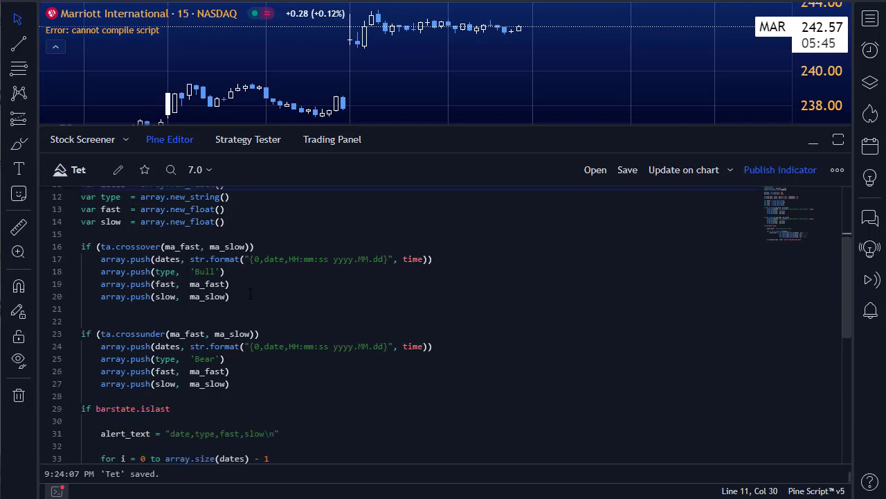
scroll(268, 330, down, 5)
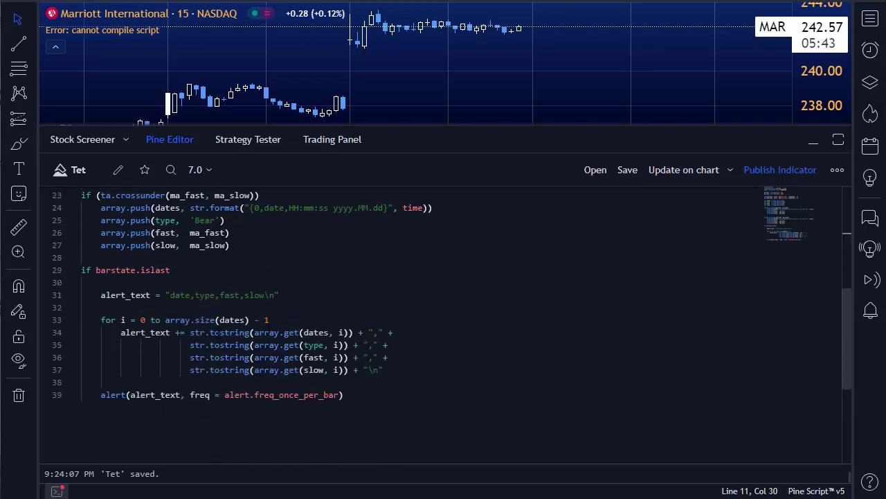
scroll(138, 305, up, 2)
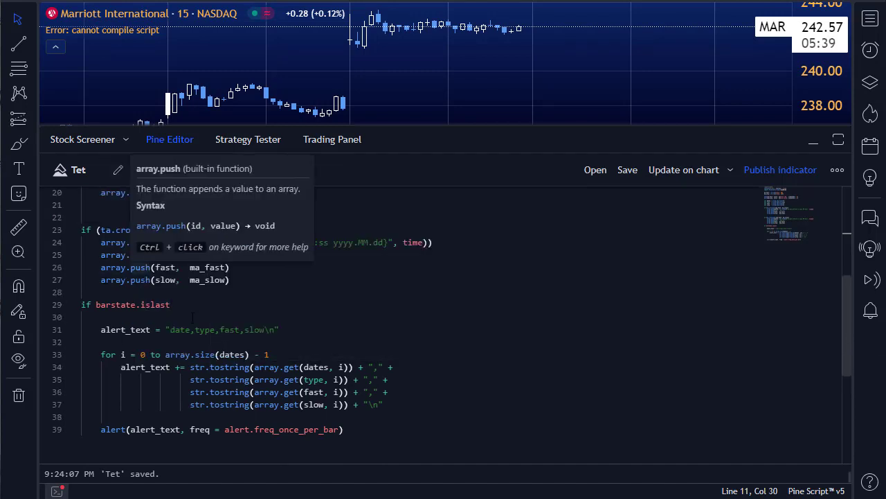
scroll(128, 404, down, 1)
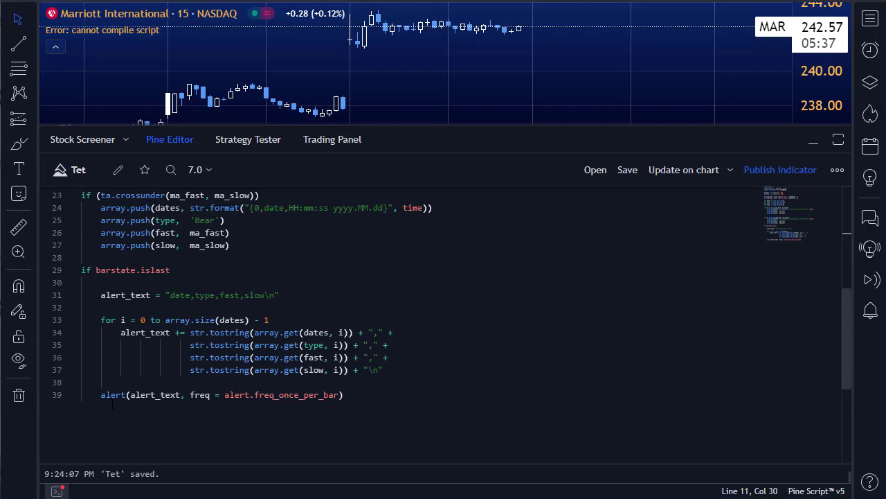
mouse_move(245, 389)
click(111, 396)
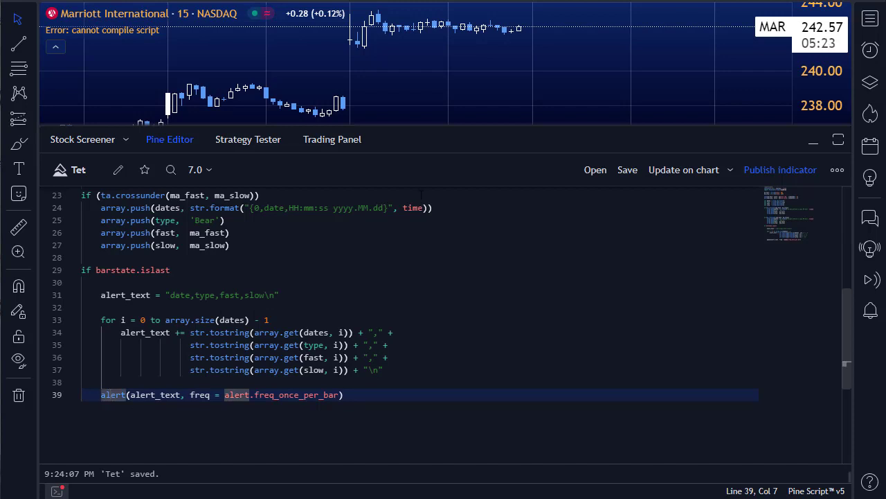
- Enlarge the chart over the Pine Editor, then review and cancel a Create Alert on MAR
drag(443, 133, 449, 379)
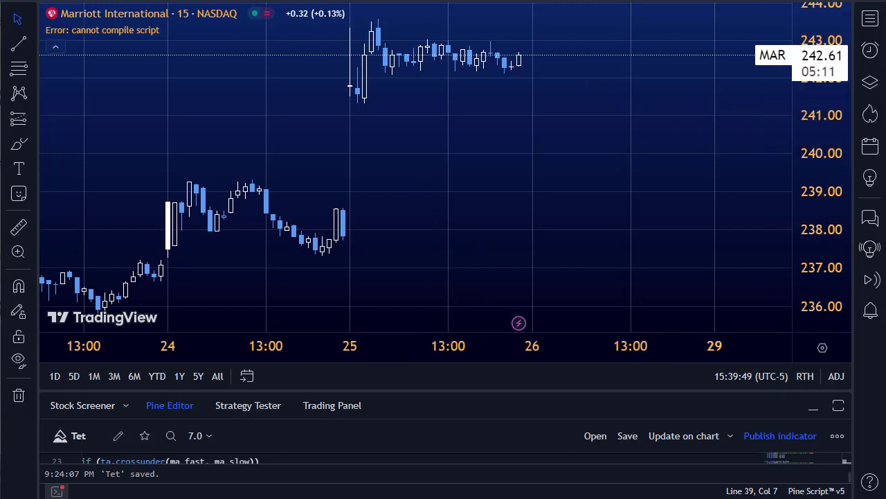
click(355, 10)
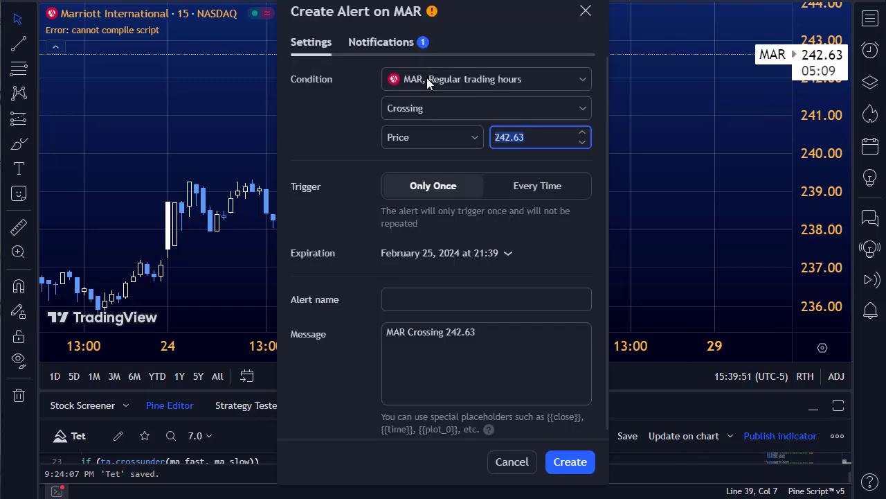
click(586, 81)
click(585, 82)
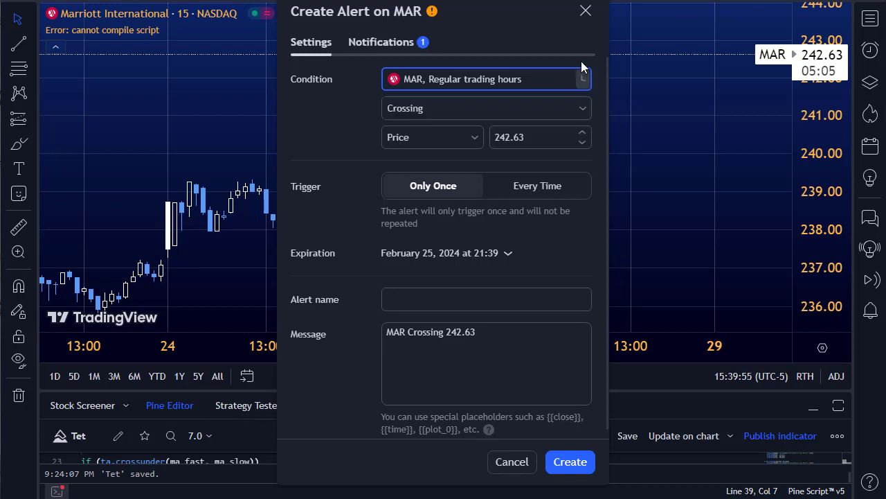
click(584, 14)
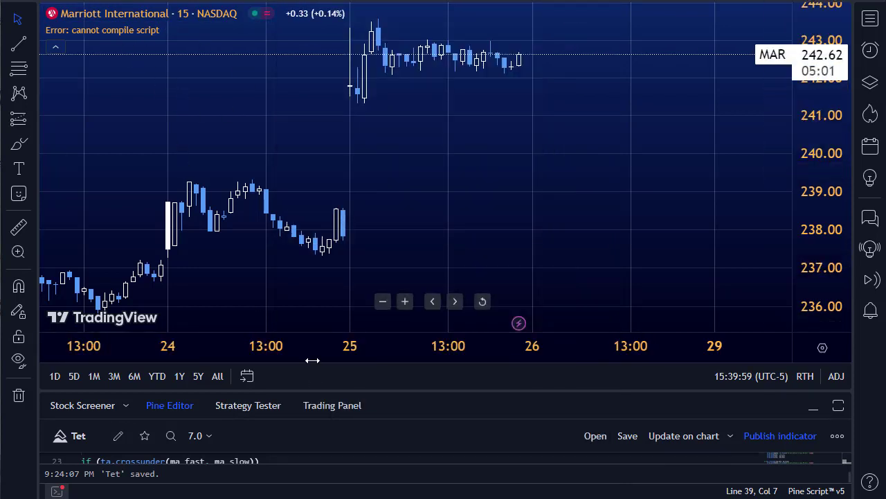
- Enlarge the editor, remove the failing indicator, then save and re-add 'Tet' to the chart
drag(317, 391, 317, 241)
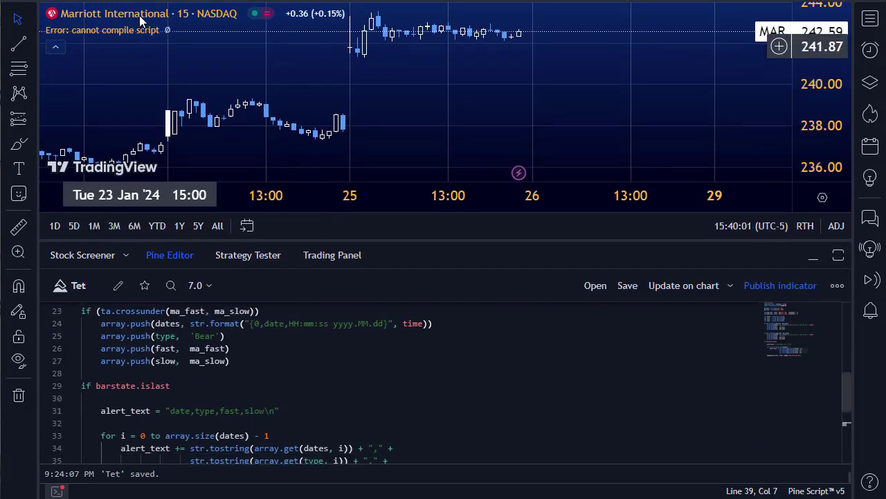
click(229, 31)
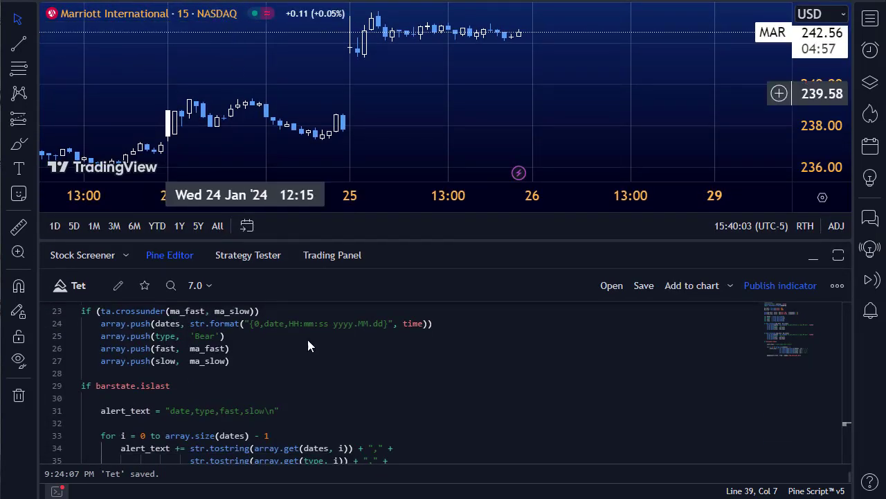
click(305, 411)
scroll(722, 328, down, 5)
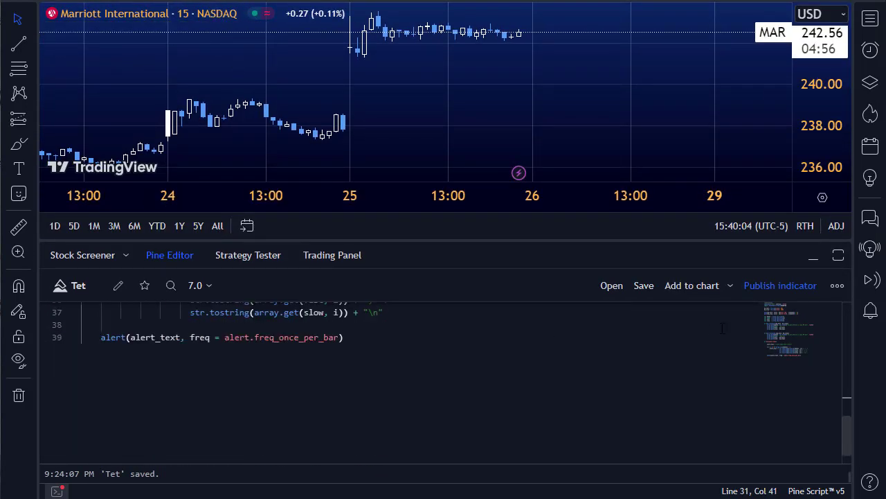
click(643, 286)
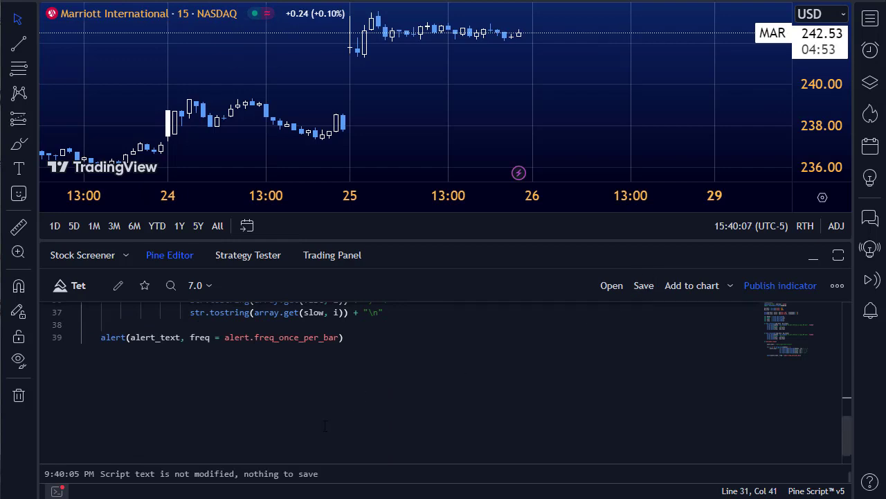
click(692, 285)
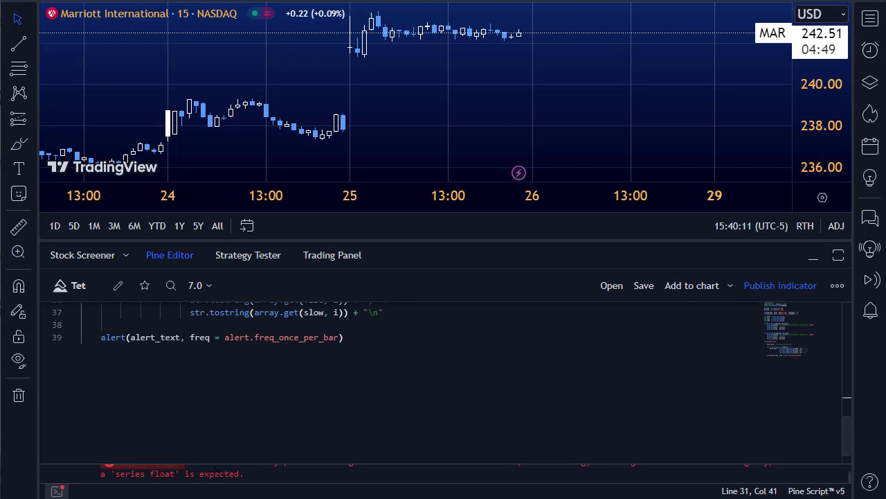
- Inspect the 'series float' error and select the str.format date call on line 17
scroll(312, 369, up, 3)
scroll(312, 371, up, 3)
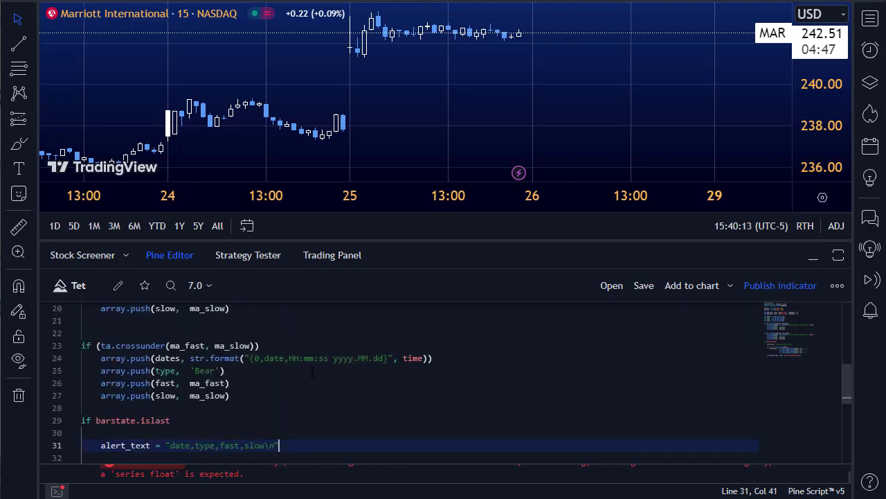
scroll(313, 369, up, 4)
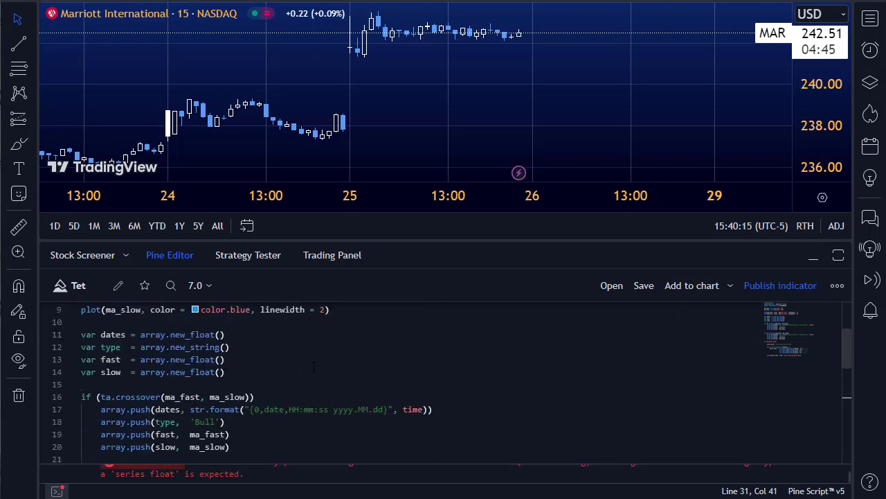
scroll(206, 353, down, 2)
mouse_move(156, 340)
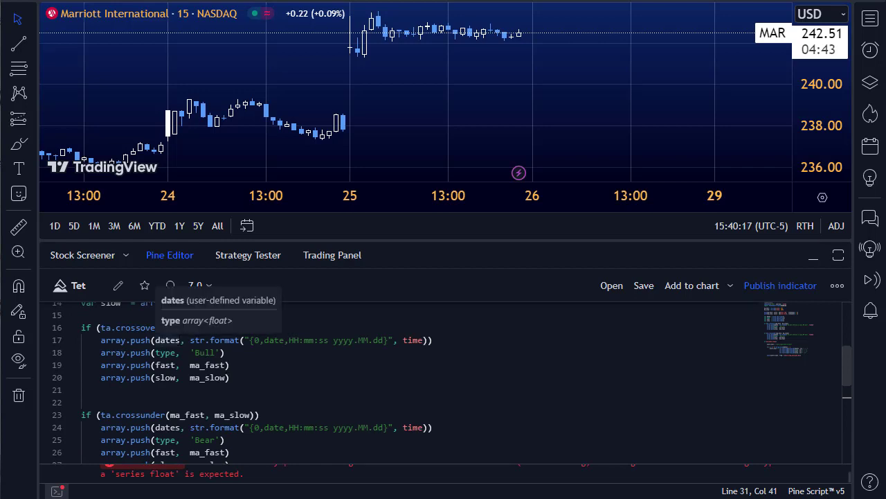
drag(190, 340, 403, 340)
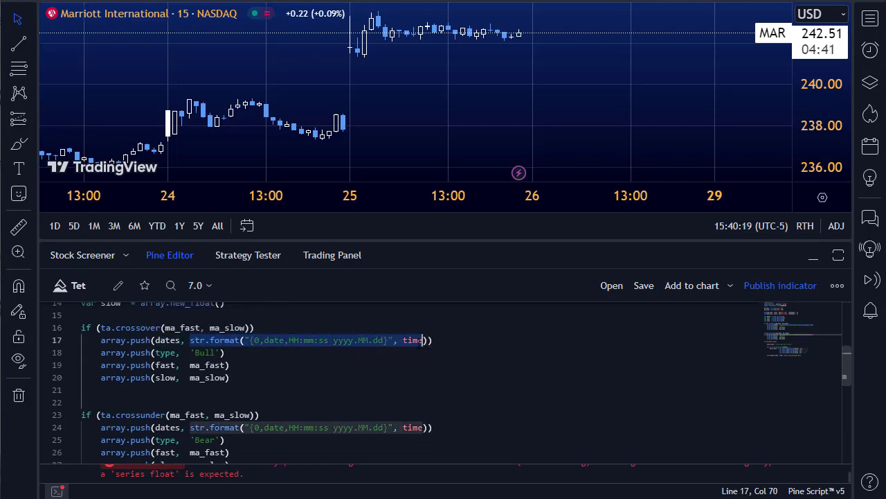
- Replace str.format(...) with raw time on lines 17 and 24, then add the script to the chart
key(Delete)
key(Right)
key(Right)
key(Right)
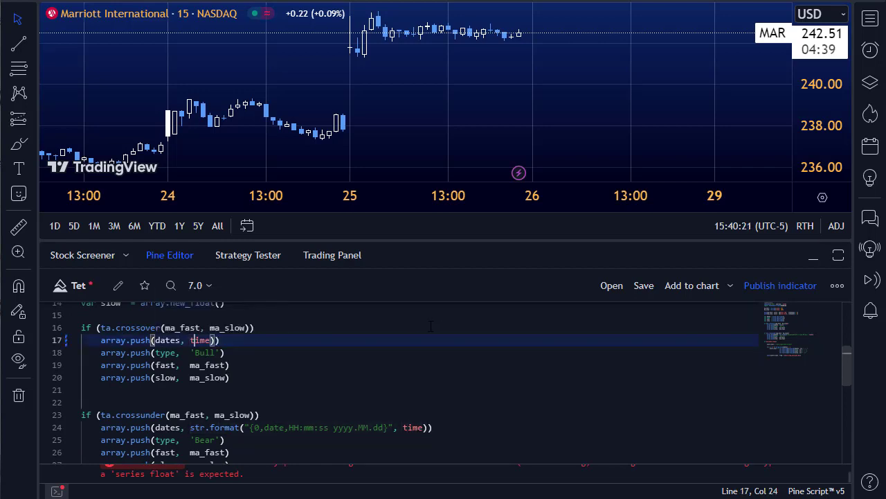
key(End)
key(shift+Home)
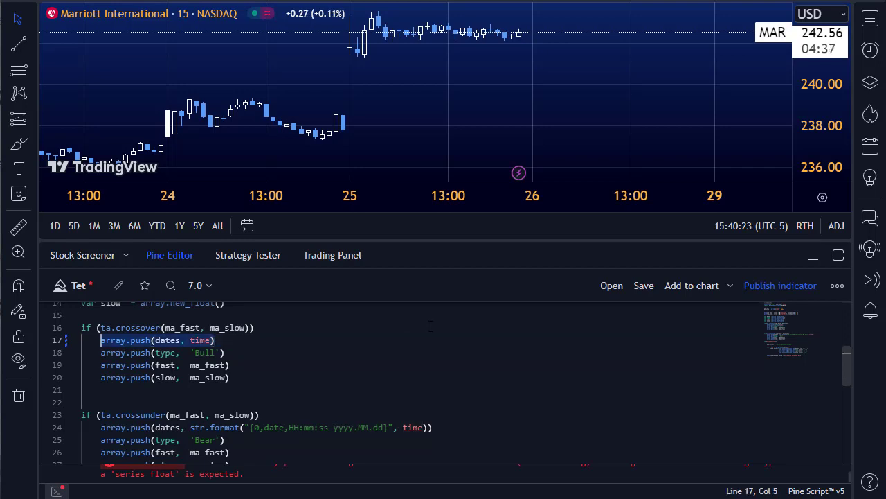
scroll(236, 380, down, 1)
key(ctrl+c)
key(Down)
key(Down)
key(Down)
key(shift+End)
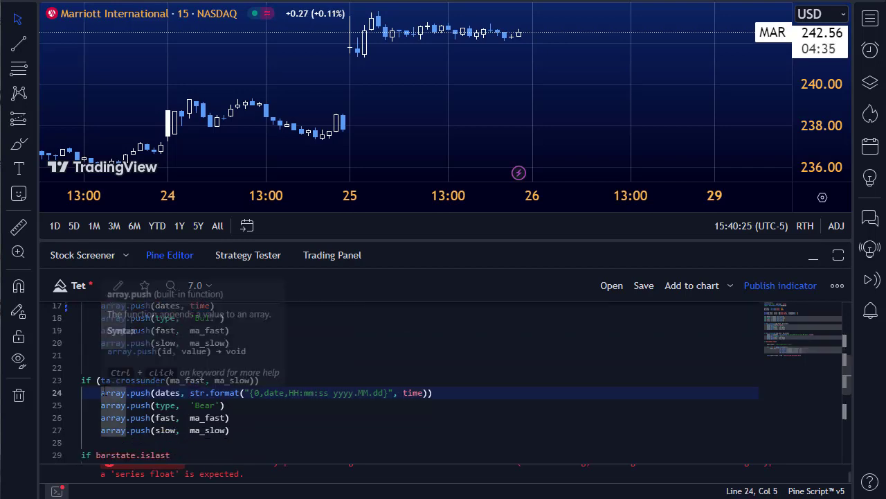
key(ctrl+v)
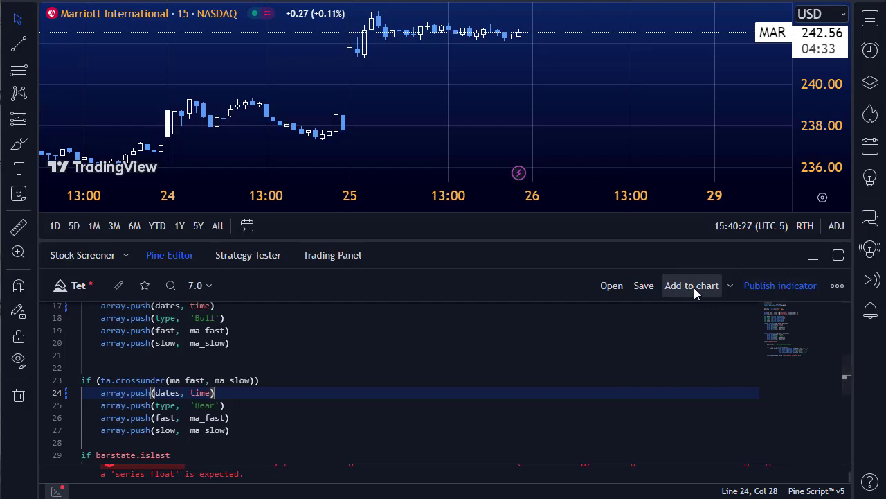
click(693, 289)
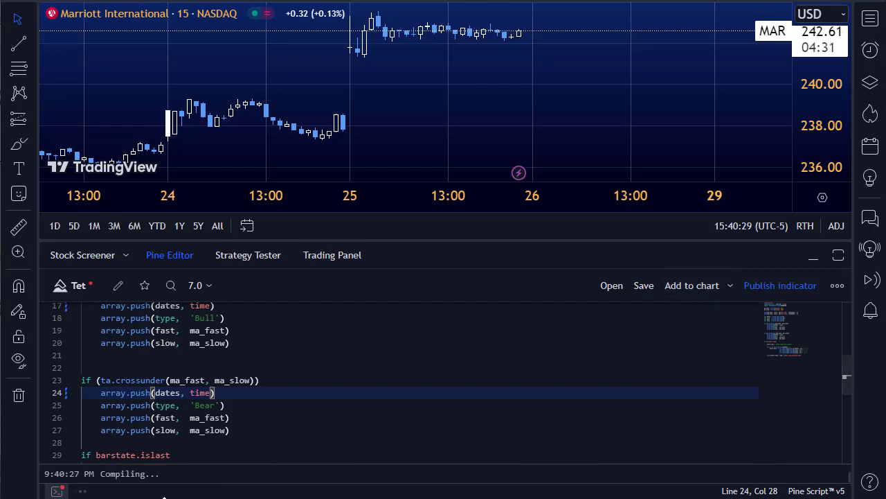
click(677, 285)
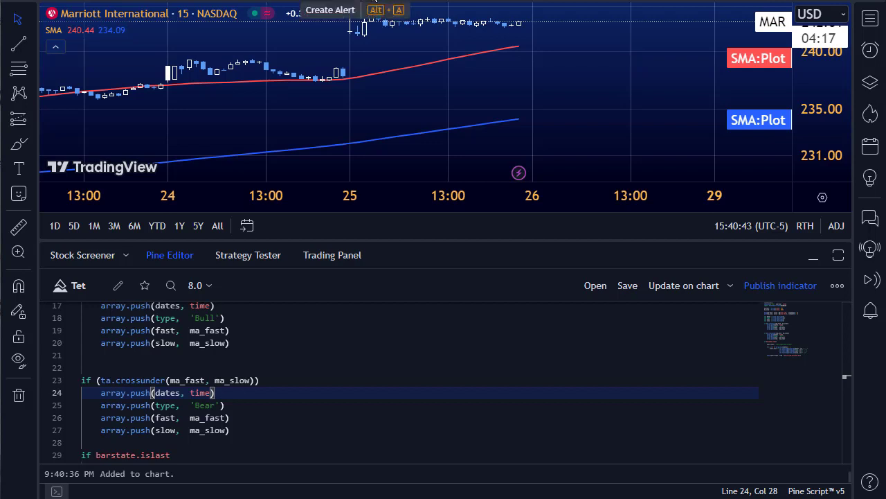
- Create a MAR alert on the SMA script's alert() calls with email and pop-up notifications
click(375, 3)
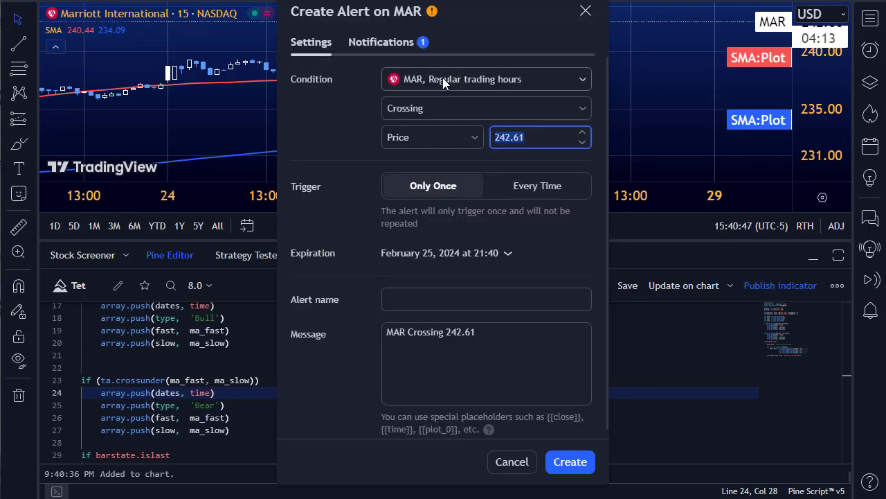
click(580, 80)
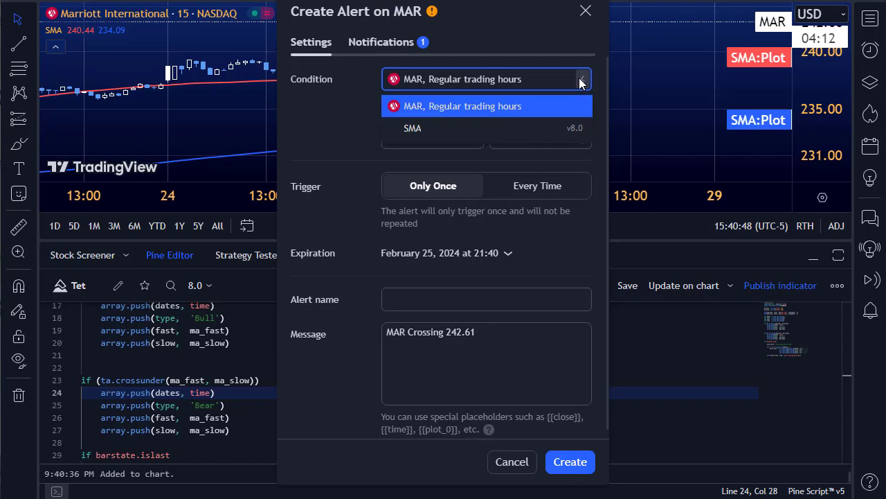
click(425, 127)
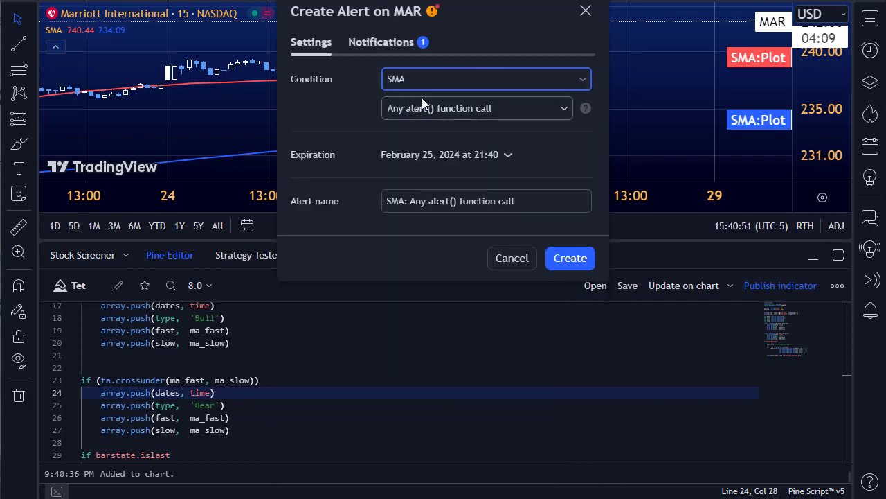
click(371, 42)
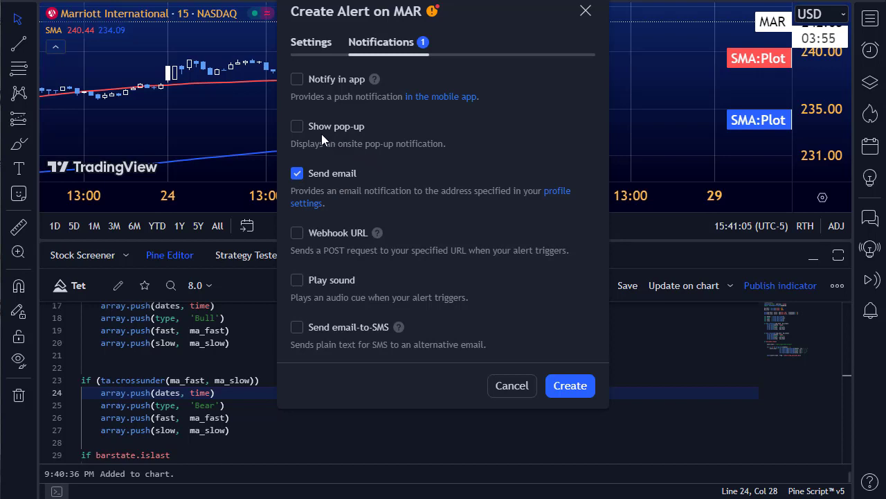
click(302, 130)
click(576, 387)
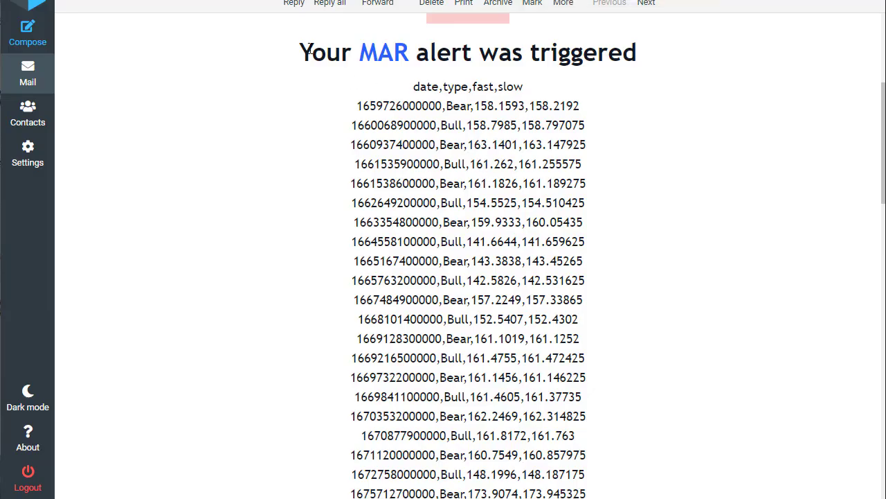
triple_click(420, 87)
click(362, 105)
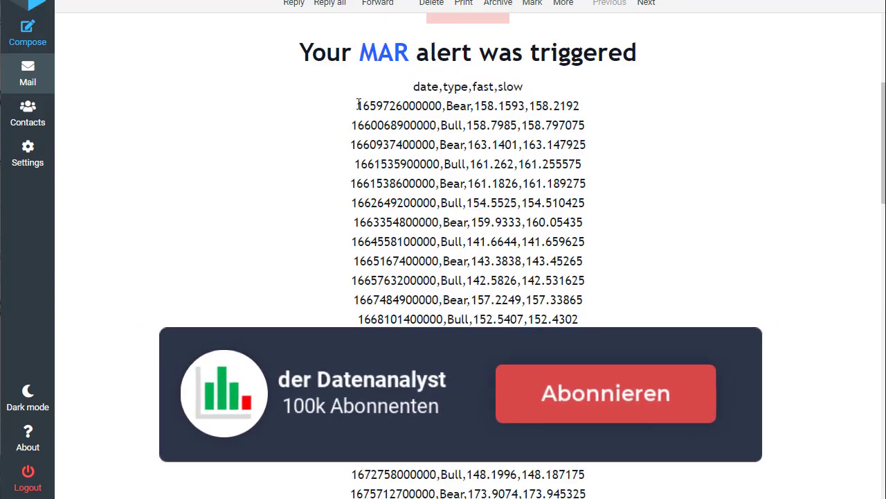
mouse_move(408, 86)
mouse_down()
mouse_move(505, 191)
mouse_move(458, 200)
mouse_up()
scroll(457, 152, down, 10)
scroll(505, 190, down, 4)
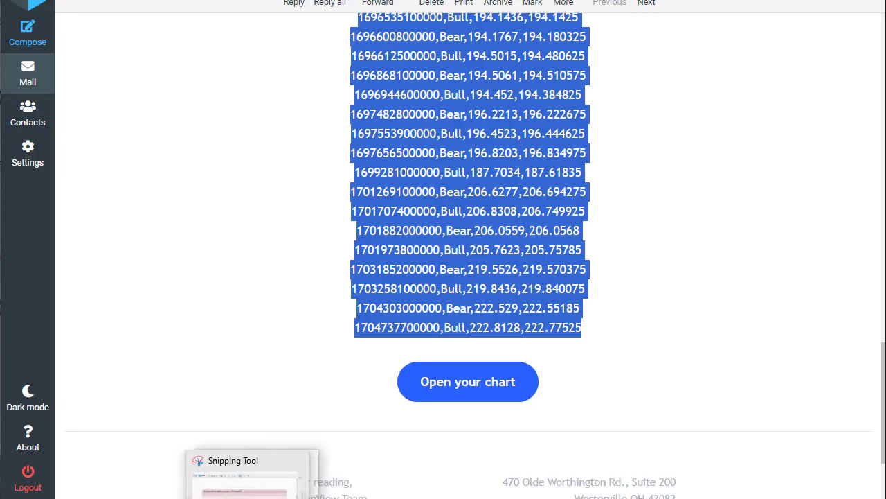
- Raise and reposition Notepad, select all its CSV crossover text, then minimise it
click(194, 484)
click(364, 244)
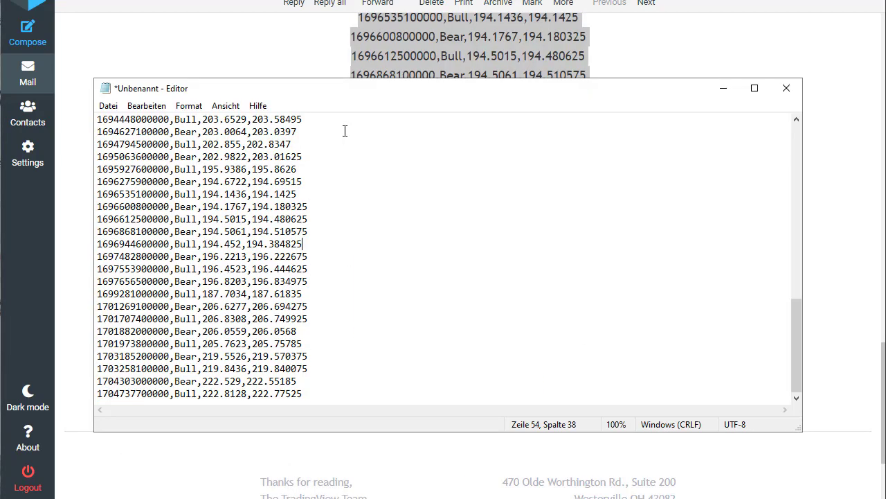
drag(370, 89, 410, 61)
click(362, 201)
key(ctrl+a)
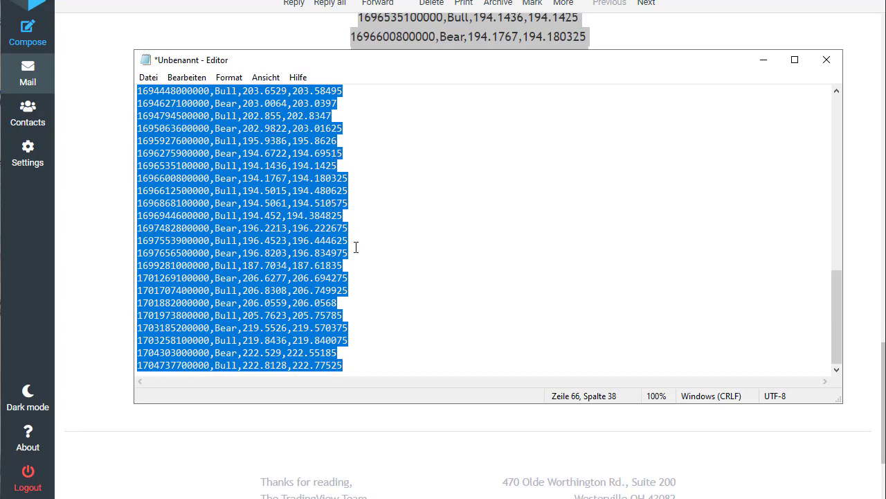
click(763, 60)
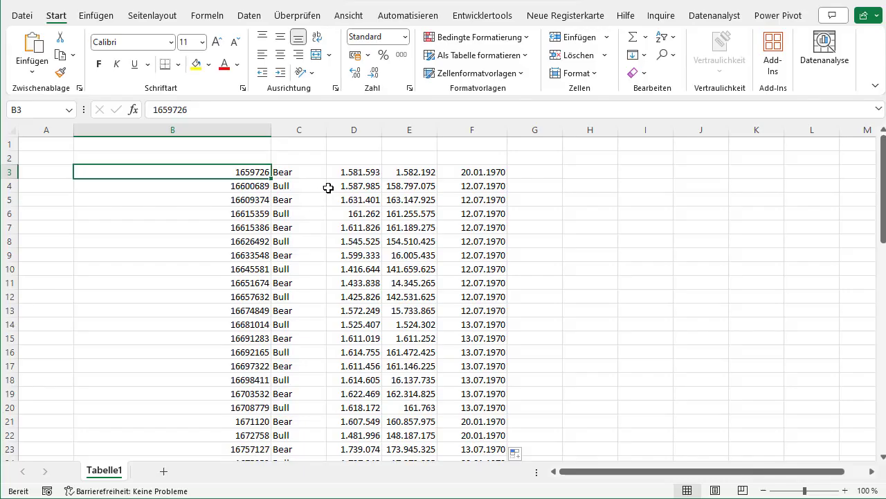
- Add sheet Tabelle2 in Excel and paste the CSV crossover lines at cell B2
click(341, 182)
click(278, 171)
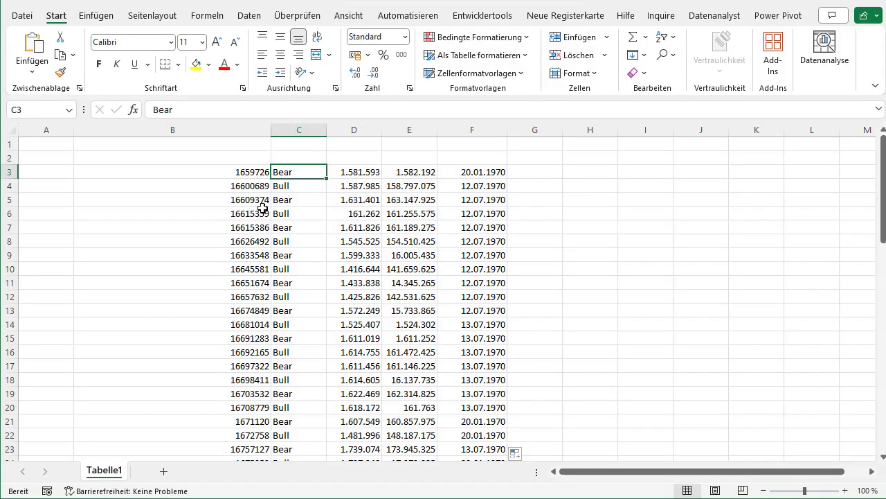
click(252, 176)
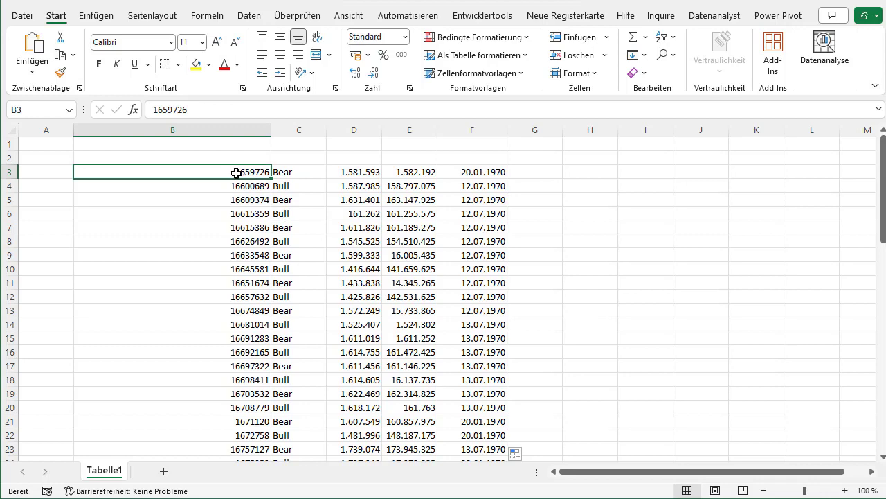
click(163, 471)
click(116, 159)
key(ctrl+v)
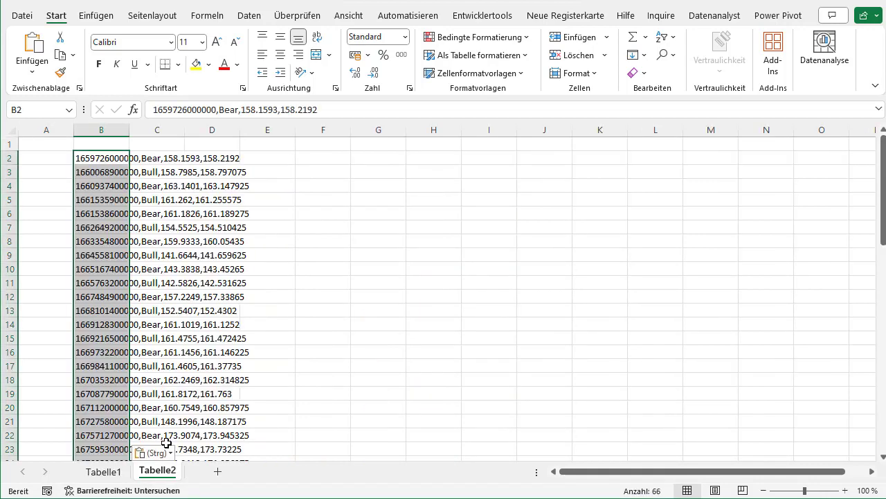
- Split the pasted data into columns via the Text Import Wizard, using comma instead of space delimiters
click(169, 453)
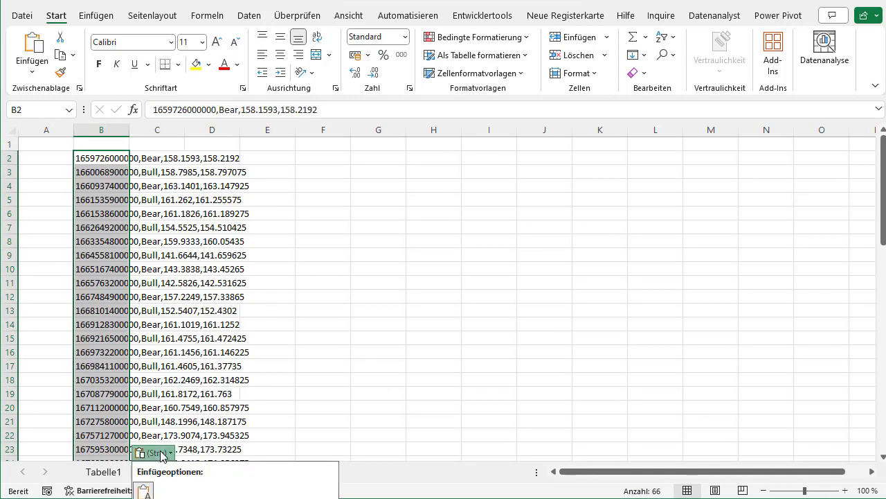
click(175, 490)
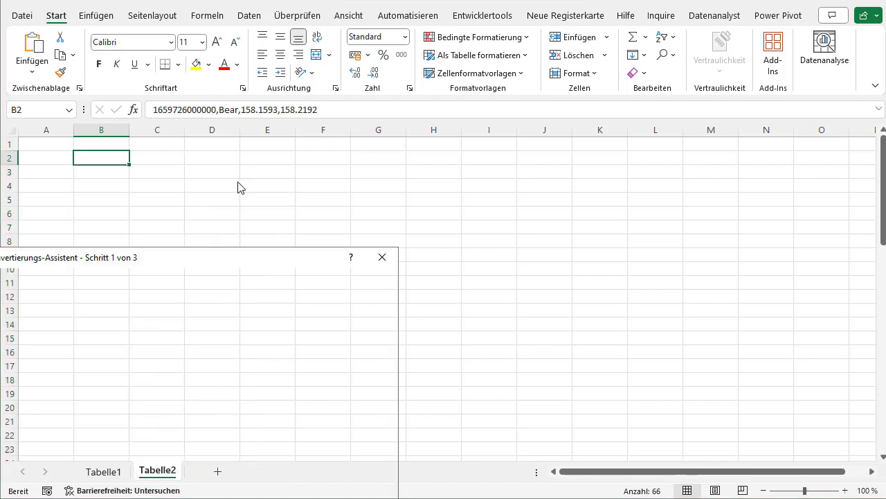
drag(217, 261, 328, 146)
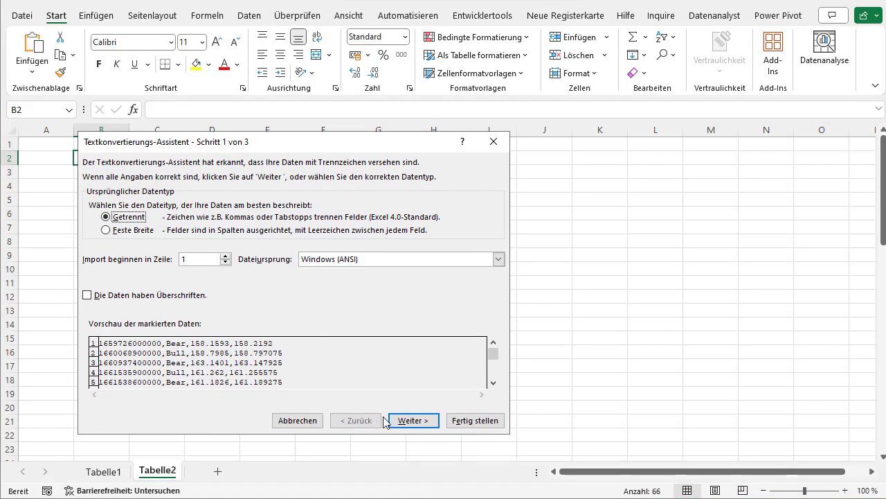
click(408, 420)
click(95, 241)
click(104, 229)
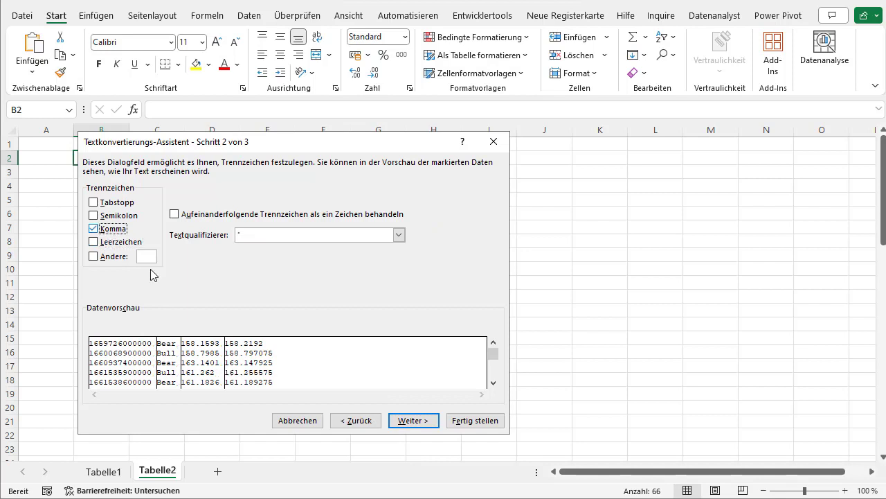
click(464, 423)
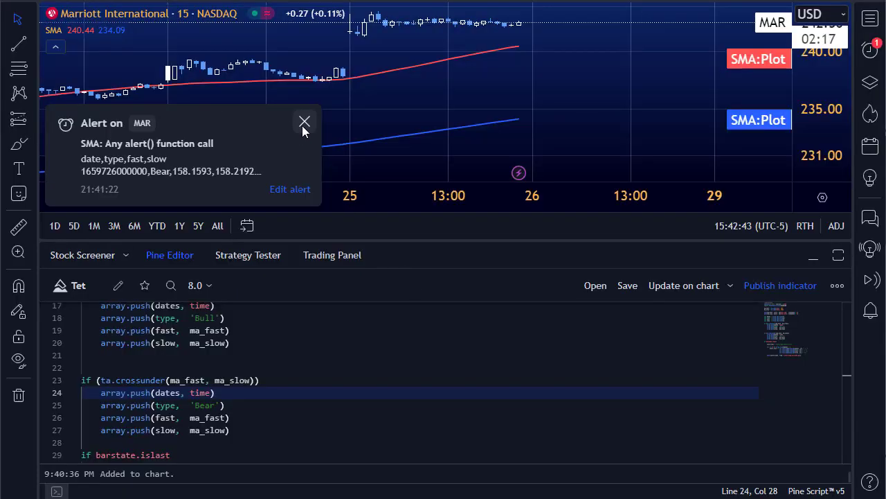
- Close the MAR alert pop-up on the chart
click(303, 121)
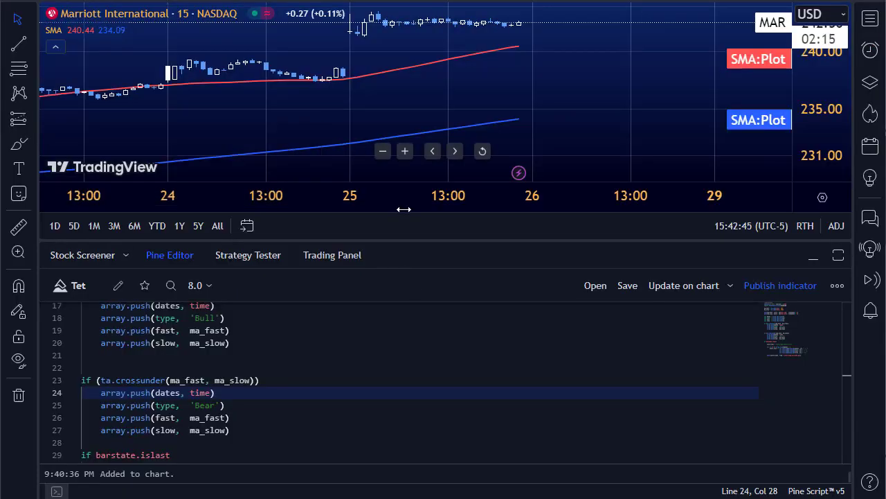